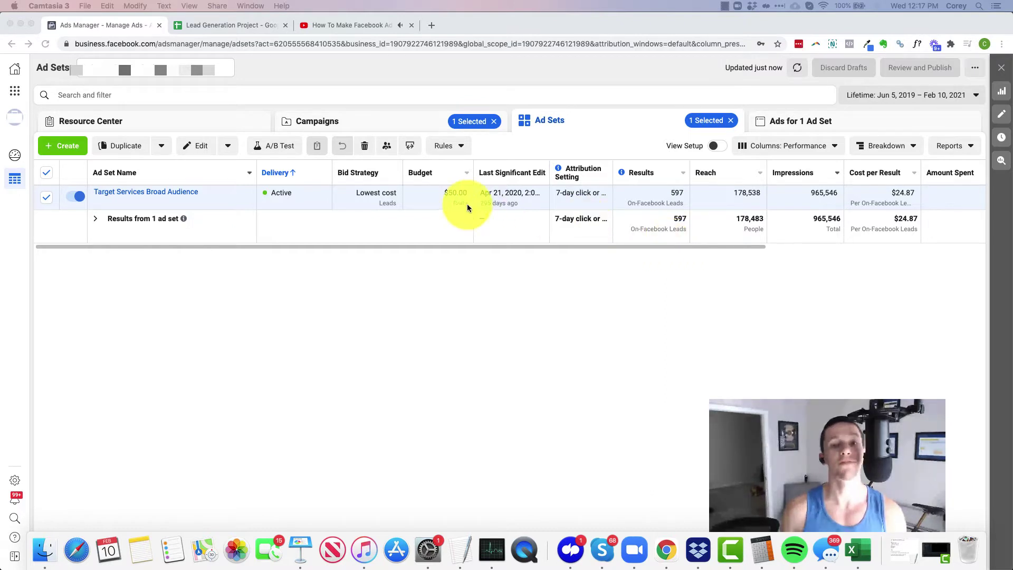
Step: Scroll the lifetime table right to show 178,538 reach, 965,546 impressions, cost per result and amount spent
{"action": "left_click", "coordinate": [414, 245]}
{"action": "left_click_drag", "start_coordinate": [485, 248], "coordinate": [617, 240]}
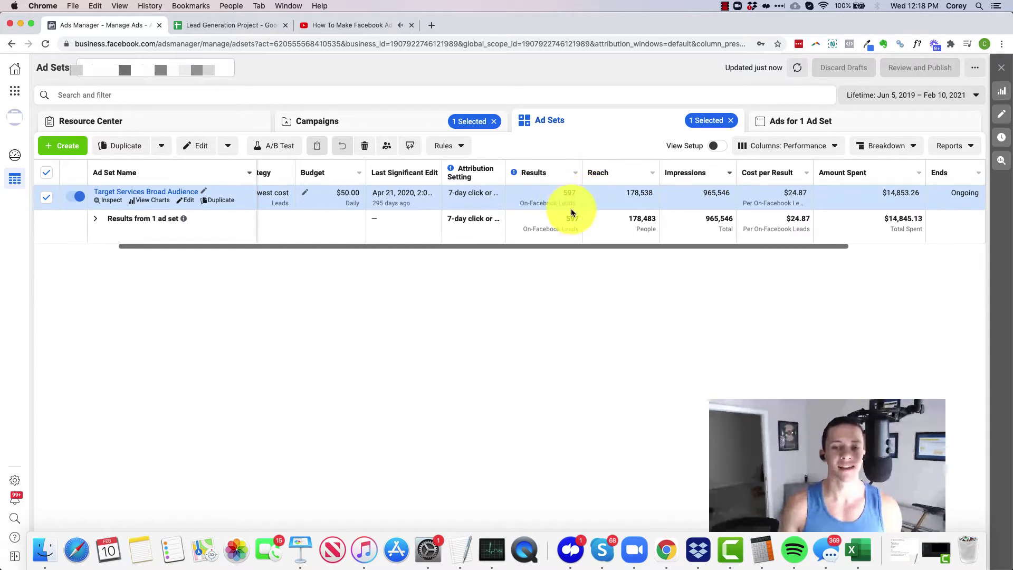
{"action": "left_click_drag", "start_coordinate": [534, 248], "coordinate": [515, 246]}
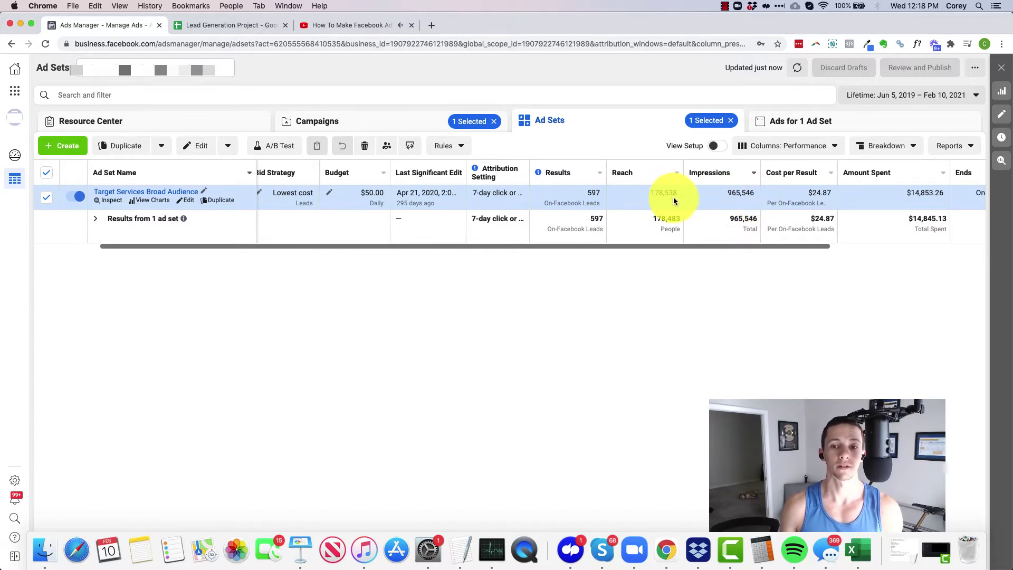
{"action": "left_click_drag", "start_coordinate": [660, 246], "coordinate": [637, 245]}
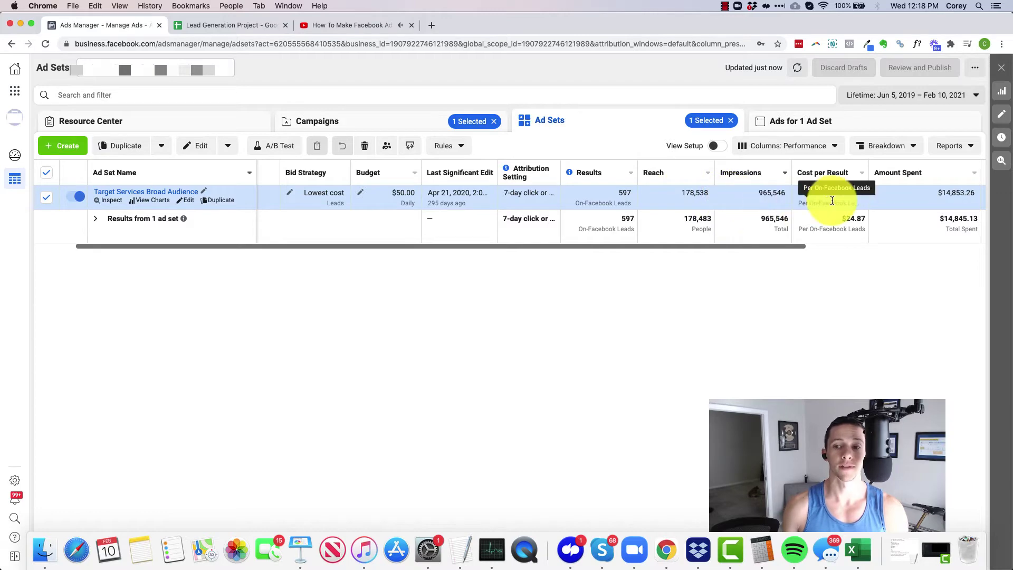
Step: Inspect the ad set's Auction Competition and Audience Saturation charts, then go to the Lead Generation Project sheet
{"action": "left_click", "coordinate": [107, 200]}
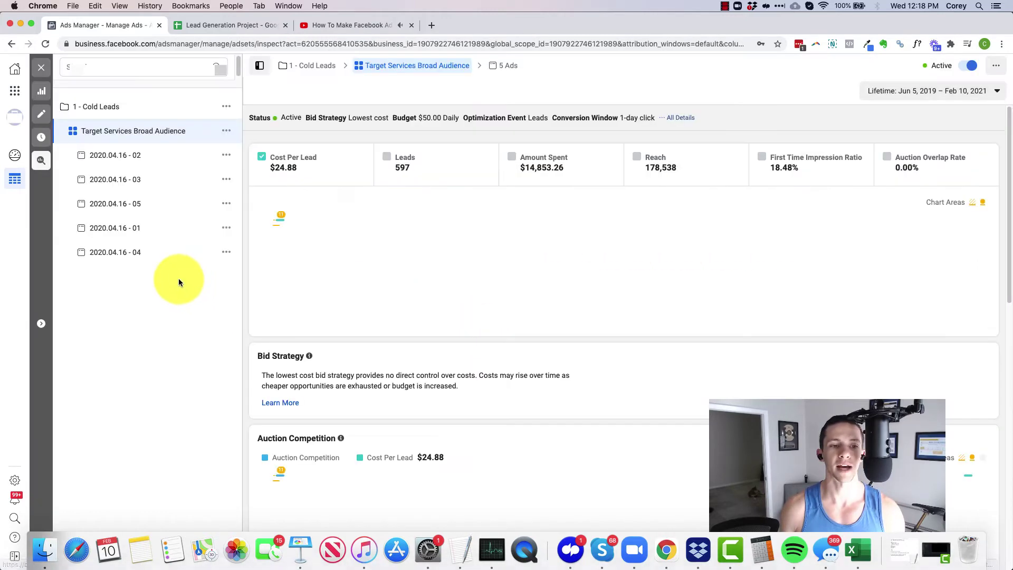
{"action": "mouse_move", "coordinate": [351, 268]}
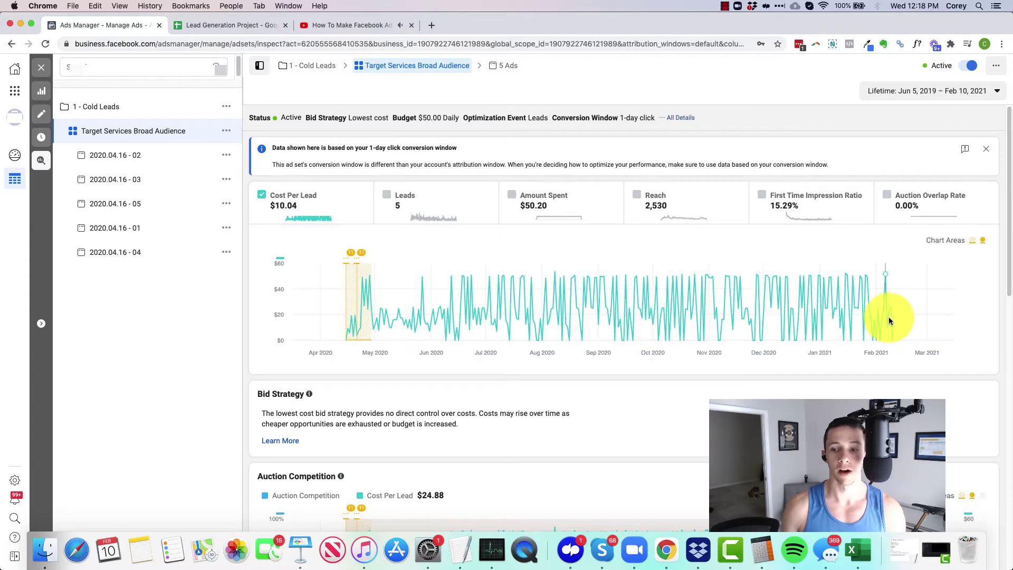
{"action": "scroll", "coordinate": [521, 230], "scroll_direction": "down", "scroll_amount": 1}
{"action": "scroll", "coordinate": [521, 230], "scroll_direction": "down", "scroll_amount": 5}
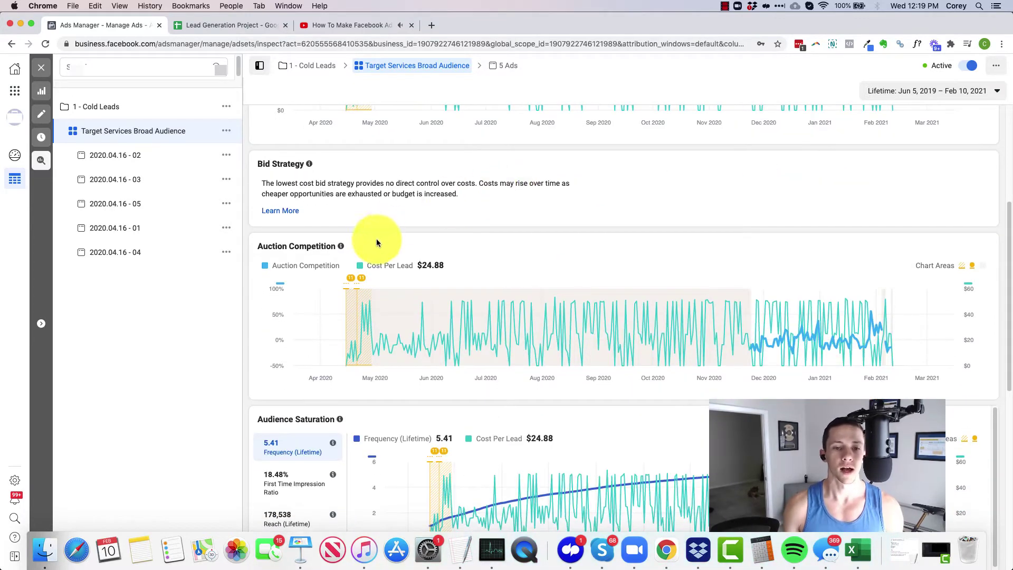
{"action": "mouse_move", "coordinate": [341, 239]}
{"action": "scroll", "coordinate": [333, 241], "scroll_direction": "down", "scroll_amount": 2}
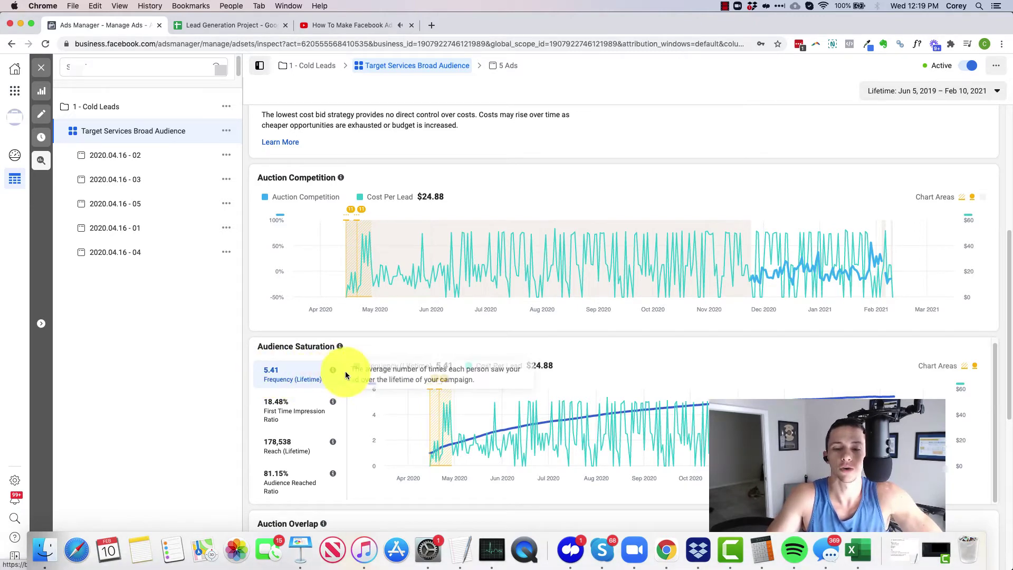
{"action": "scroll", "coordinate": [342, 376], "scroll_direction": "down", "scroll_amount": 4}
{"action": "scroll", "coordinate": [342, 377], "scroll_direction": "down", "scroll_amount": 3}
{"action": "scroll", "coordinate": [340, 378], "scroll_direction": "up", "scroll_amount": 4}
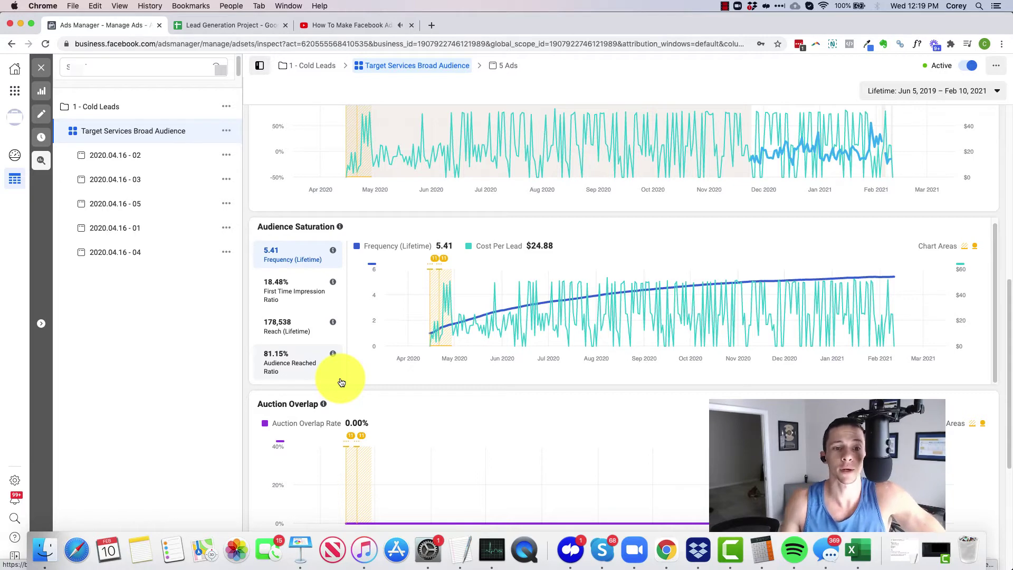
{"action": "left_click", "coordinate": [211, 25]}
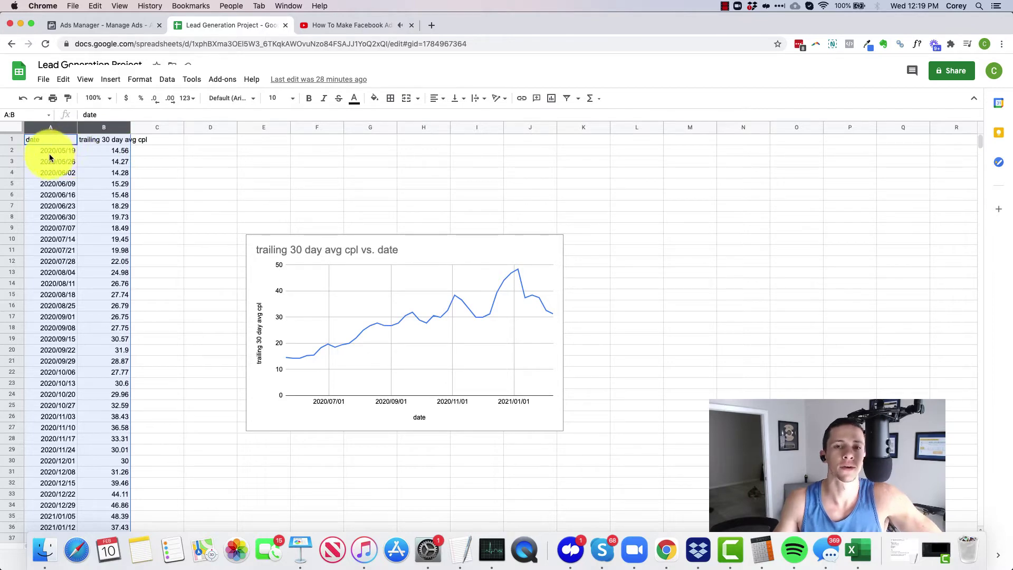
Step: Clear the column A–B selection on the trailing 30-day average CPL sheet
{"action": "left_click", "coordinate": [113, 153]}
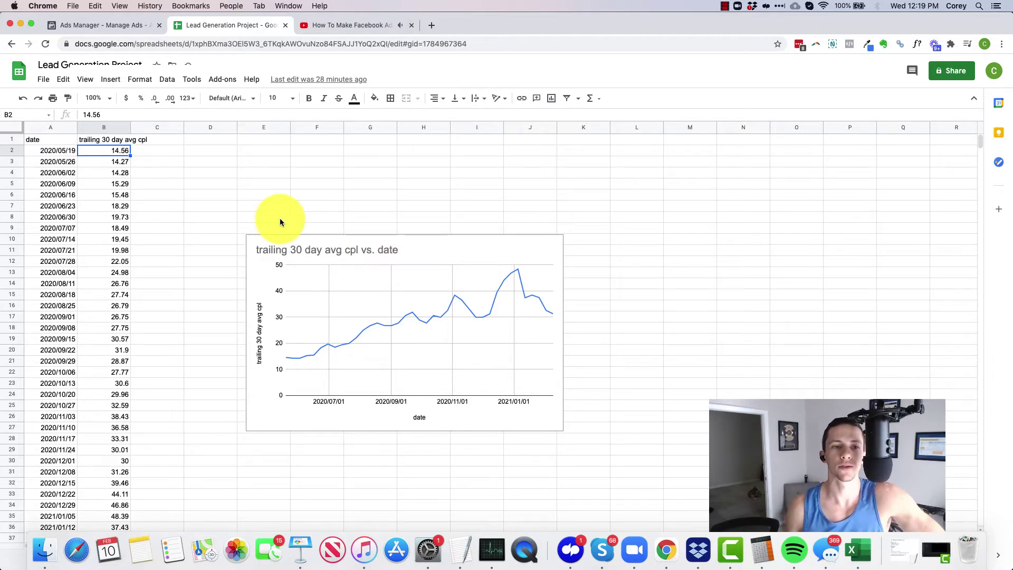
Step: Bring the ad set's daily Cost Per Lead chart back into view, then return to the spreadsheet
{"action": "left_click", "coordinate": [129, 30]}
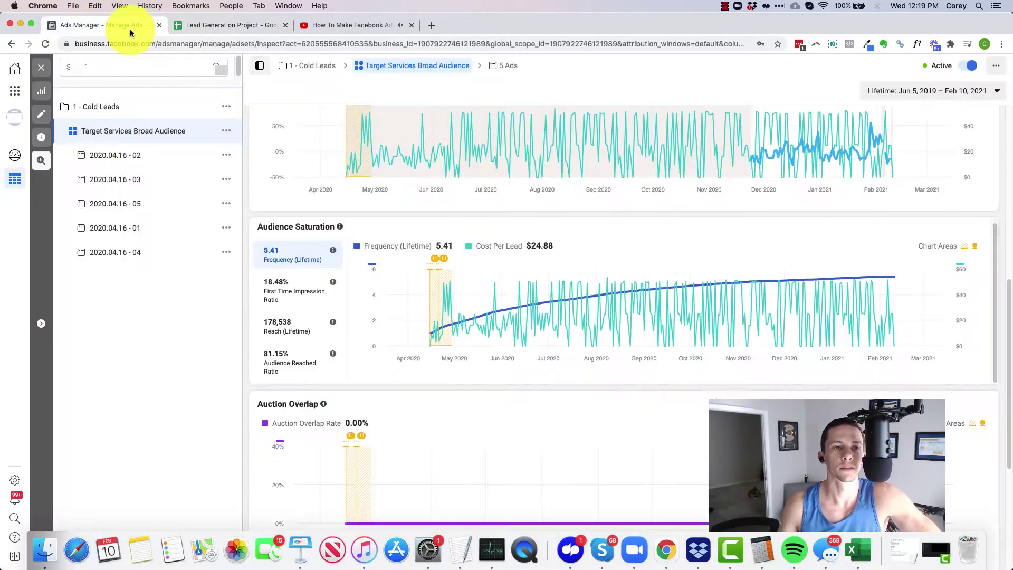
{"action": "scroll", "coordinate": [470, 237], "scroll_direction": "up", "scroll_amount": 5}
{"action": "scroll", "coordinate": [470, 242], "scroll_direction": "up", "scroll_amount": 4}
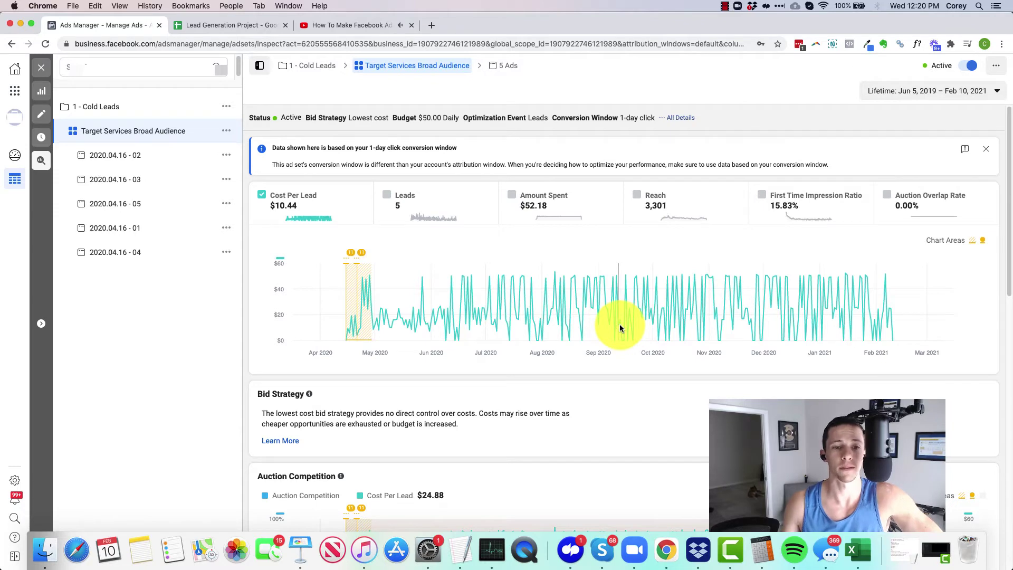
{"action": "left_click", "coordinate": [243, 30]}
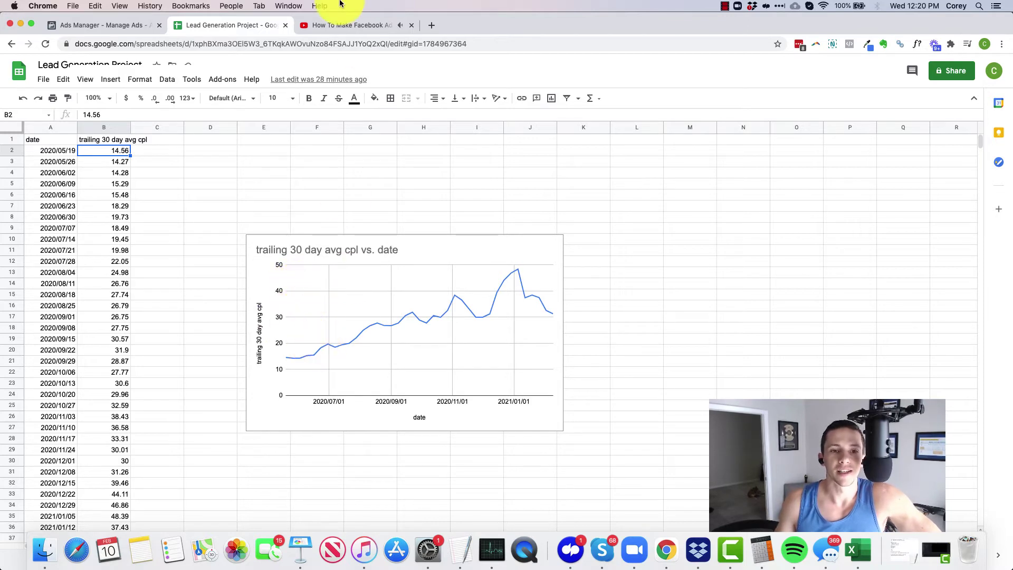
Step: Pause the 'How To Make Facebook Ads Budget Decisions With Quantitative Trend Following' video
{"action": "left_click", "coordinate": [335, 26]}
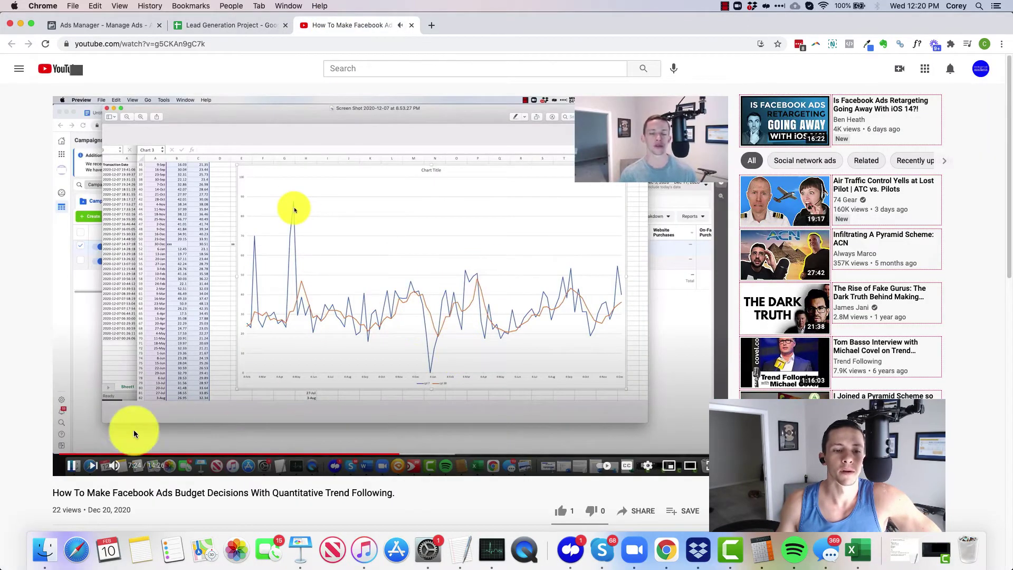
{"action": "left_click", "coordinate": [71, 469]}
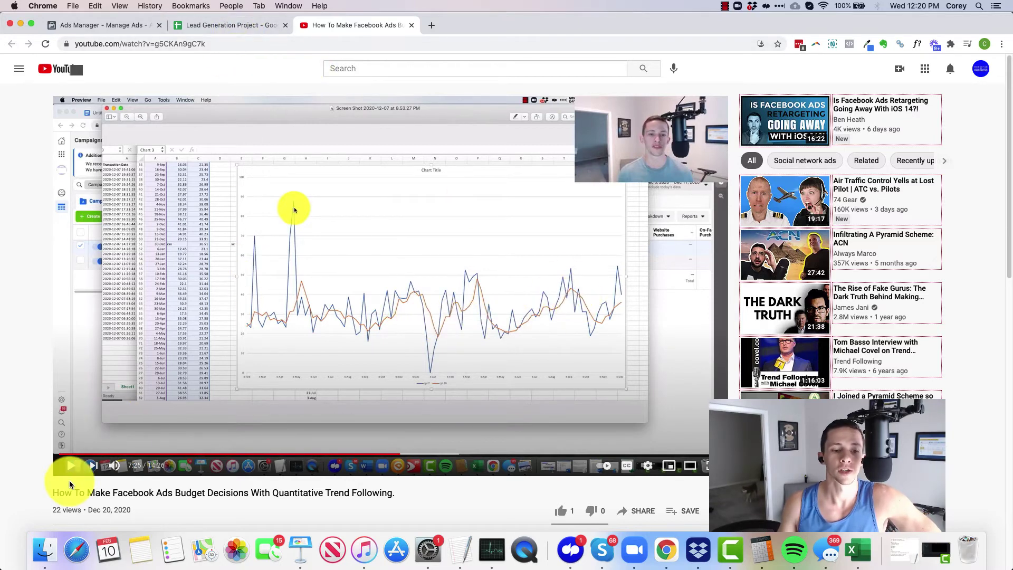
Step: Review the trailing 30-day average CPL chart in the Lead Generation Project spreadsheet
{"action": "scroll", "coordinate": [82, 463], "scroll_direction": "down", "scroll_amount": 3}
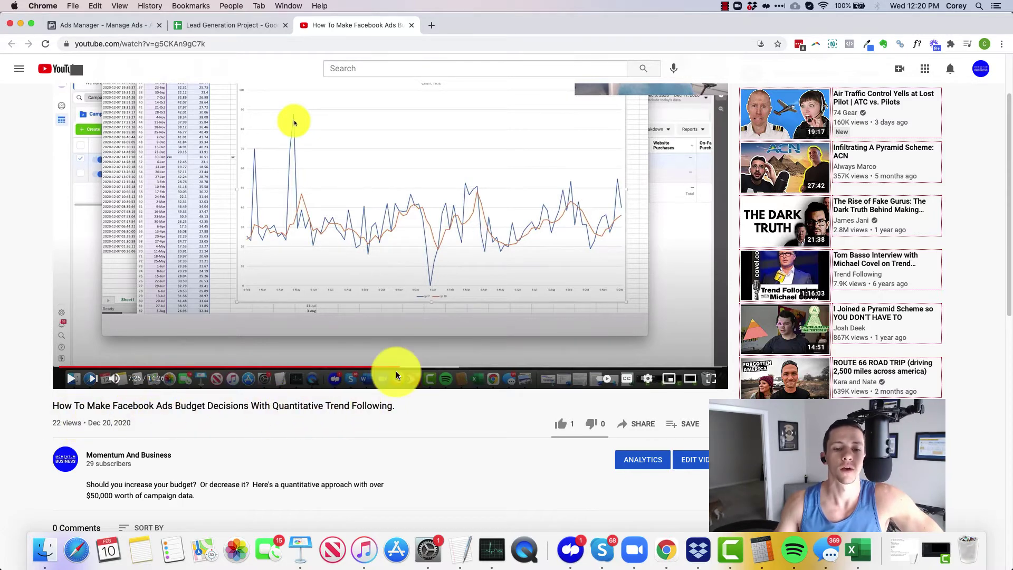
{"action": "left_click", "coordinate": [210, 25]}
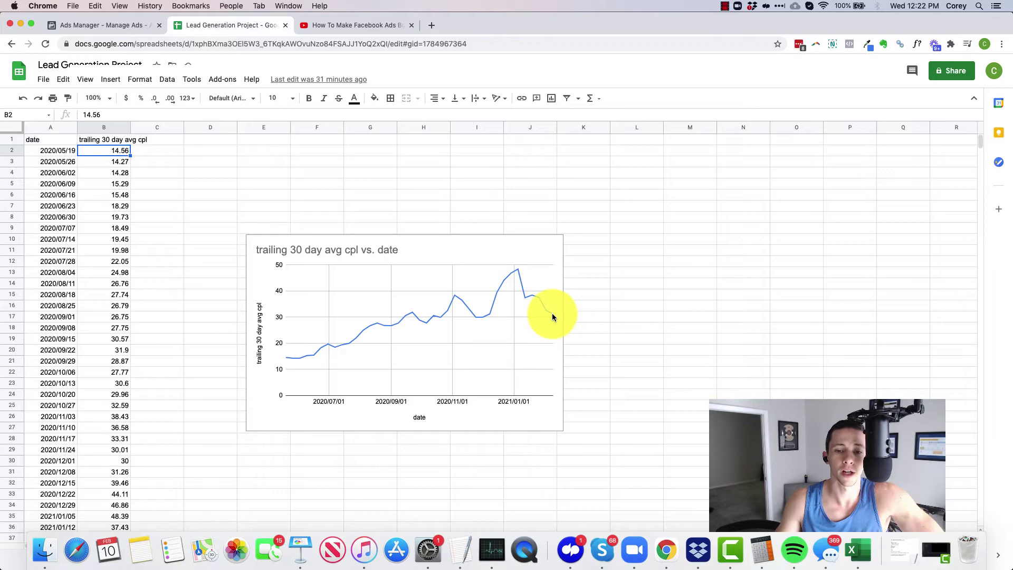
{"action": "left_click", "coordinate": [528, 310]}
{"action": "scroll", "coordinate": [125, 414], "scroll_direction": "down", "scroll_amount": 6}
{"action": "scroll", "coordinate": [148, 360], "scroll_direction": "up", "scroll_amount": 2}
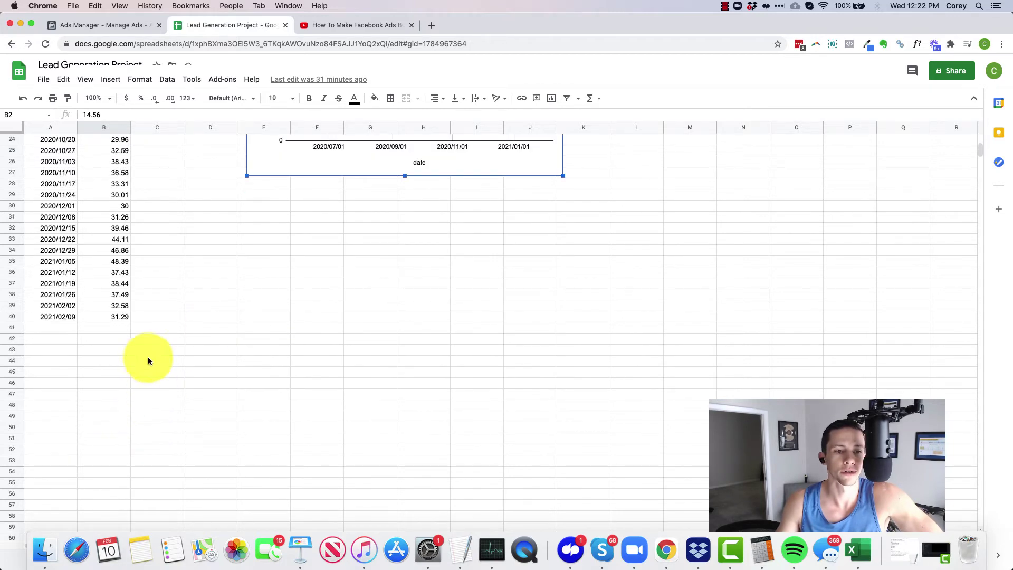
{"action": "left_click", "coordinate": [140, 319]}
{"action": "scroll", "coordinate": [296, 309], "scroll_direction": "up", "scroll_amount": 5}
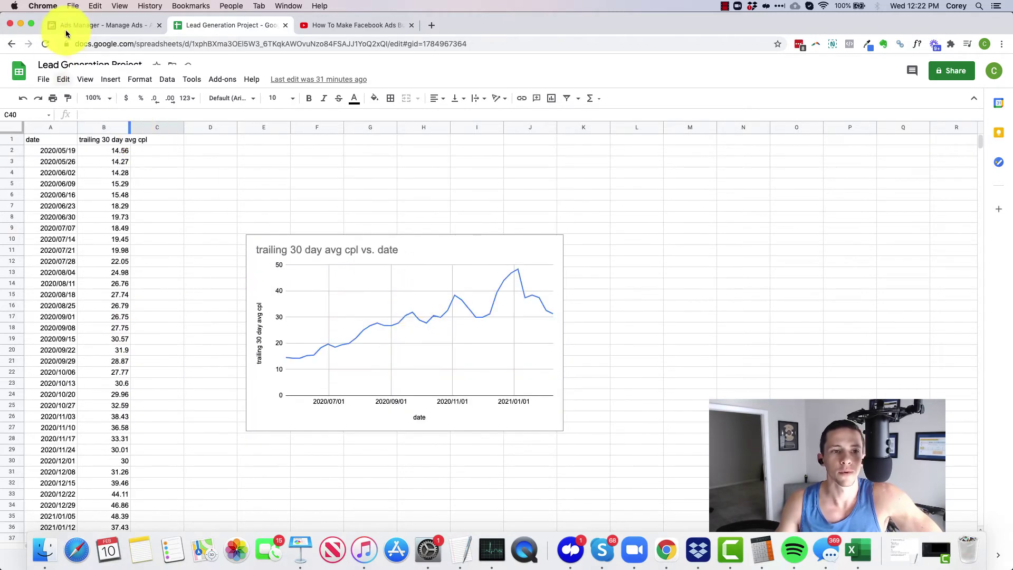
Step: Limit the Ads Manager ad set charts to the Last 7 days (Feb 3–9, 2021)
{"action": "left_click", "coordinate": [89, 25]}
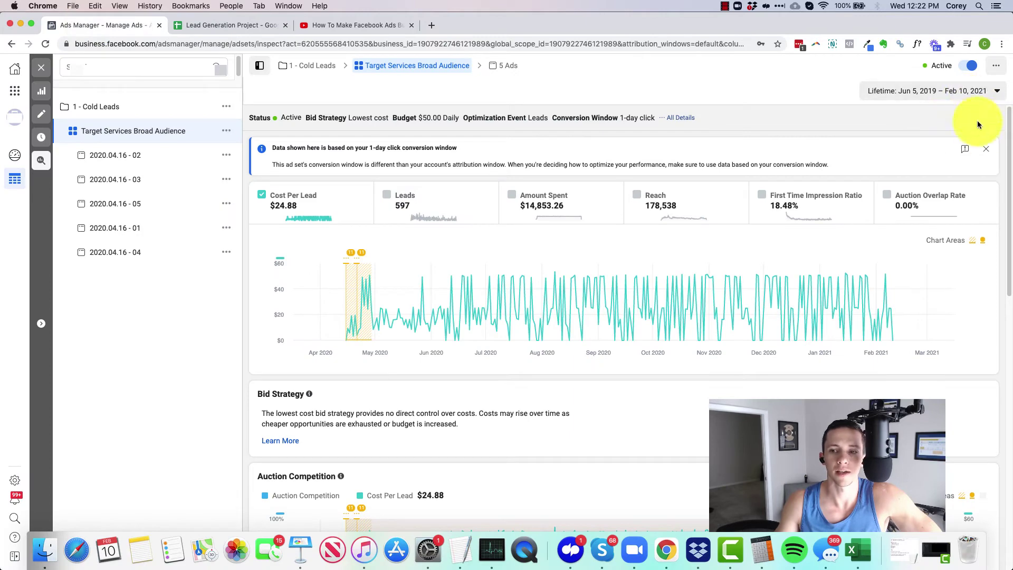
{"action": "left_click", "coordinate": [985, 92]}
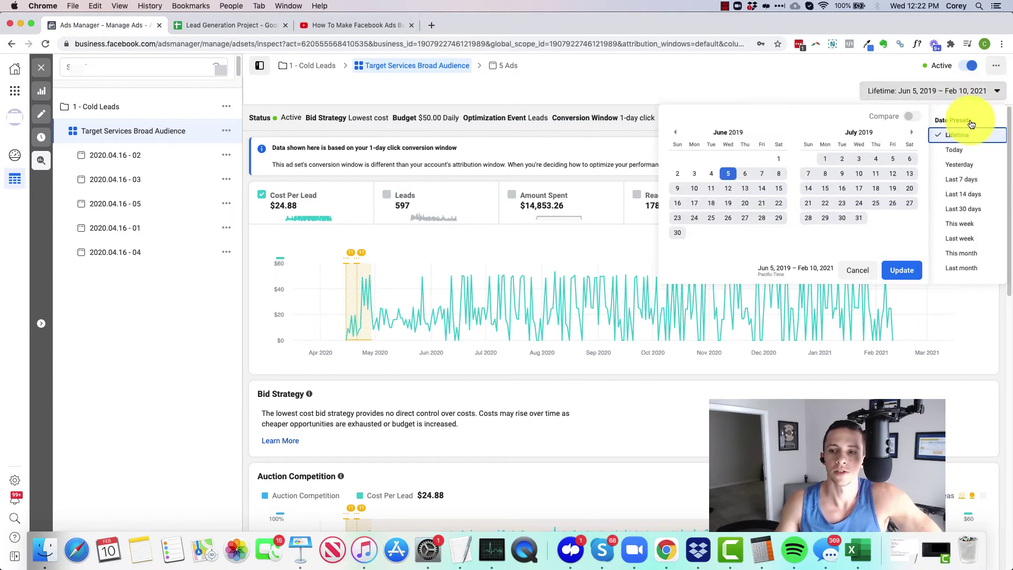
{"action": "left_click", "coordinate": [950, 183]}
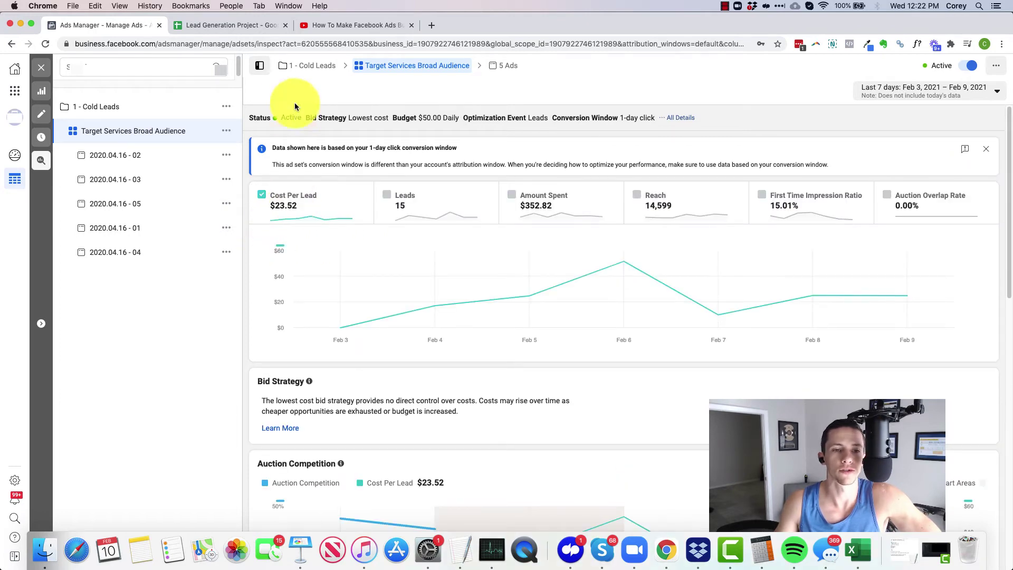
Step: Bring up the Lead Generation Project sheet's trailing 30-day average CPL chart
{"action": "left_click", "coordinate": [233, 25]}
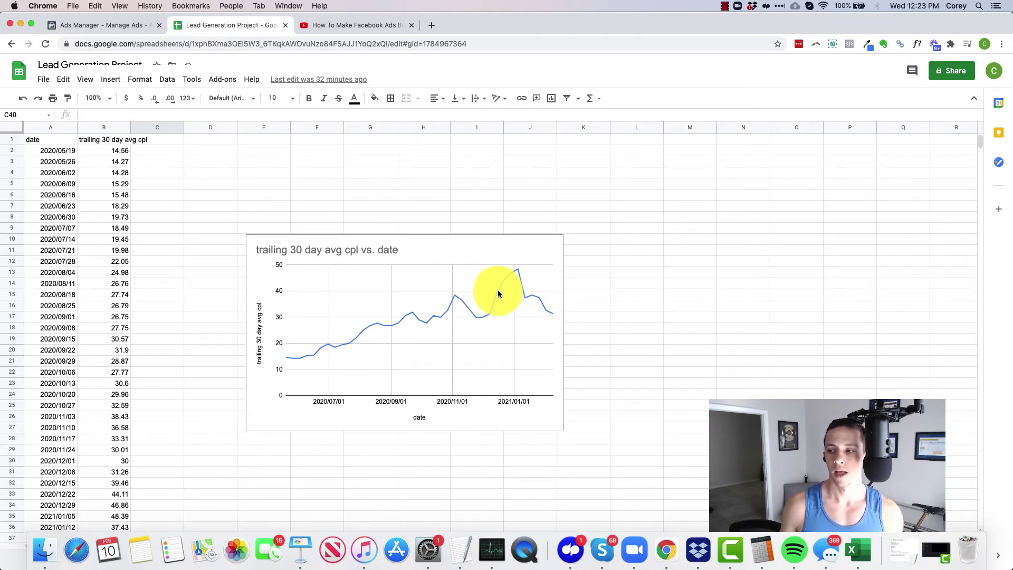
Step: Close the inspect panel and open the Target Services Broad Audience ad set's editing form with its $50.00 daily budget
{"action": "left_click", "coordinate": [128, 30]}
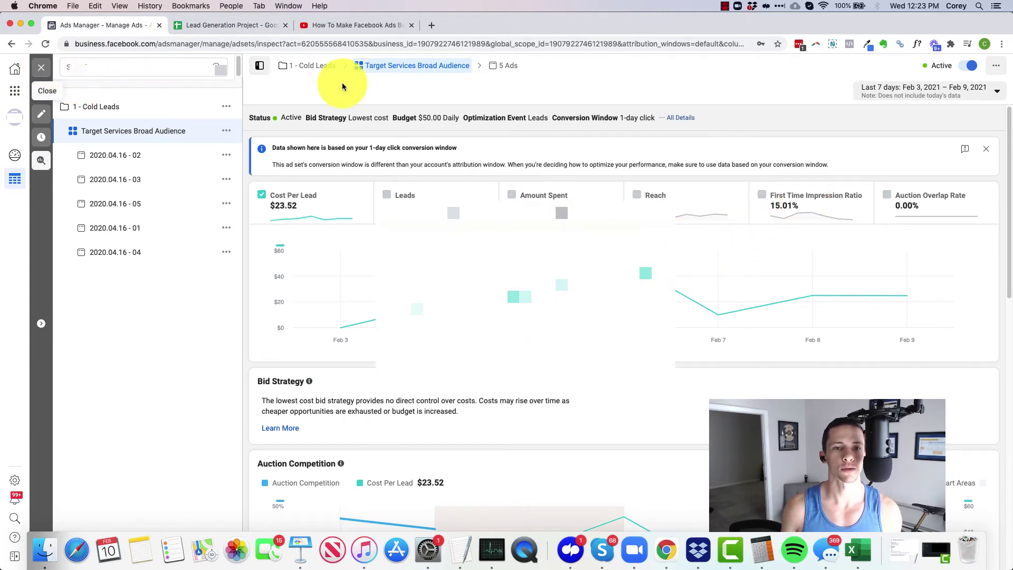
{"action": "left_click", "coordinate": [41, 68]}
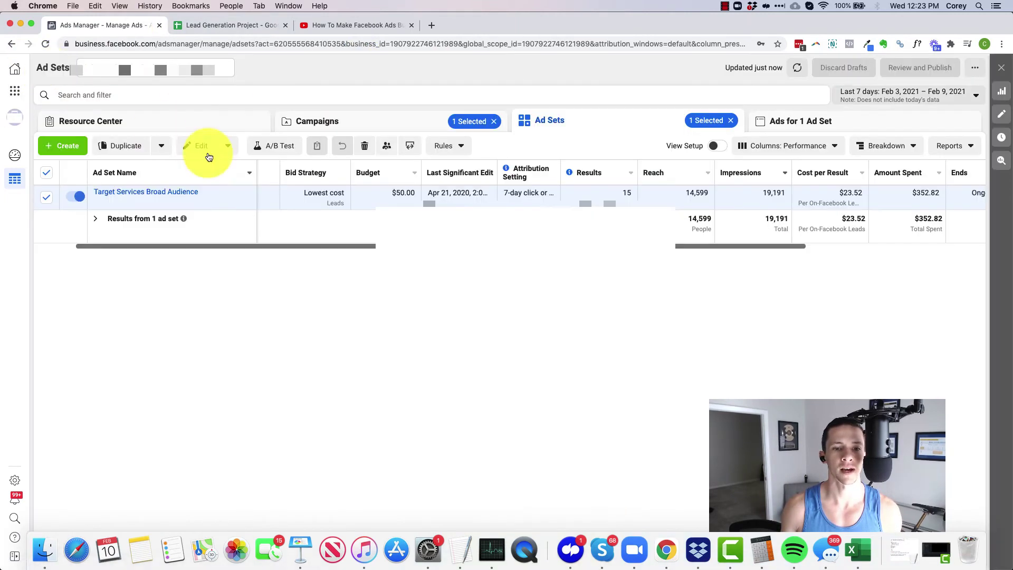
{"action": "left_click", "coordinate": [184, 200]}
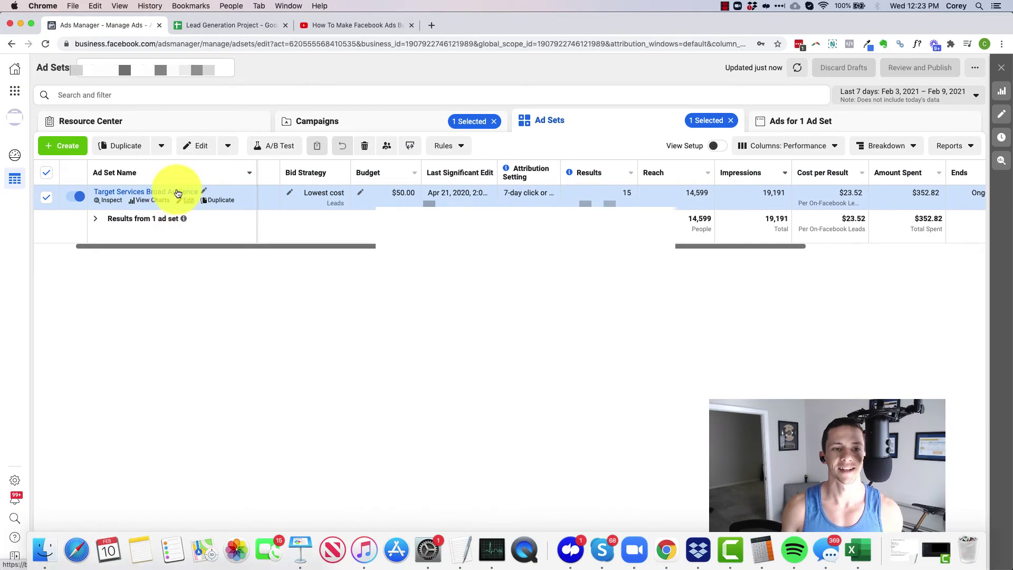
{"action": "scroll", "coordinate": [363, 236], "scroll_direction": "down", "scroll_amount": 5}
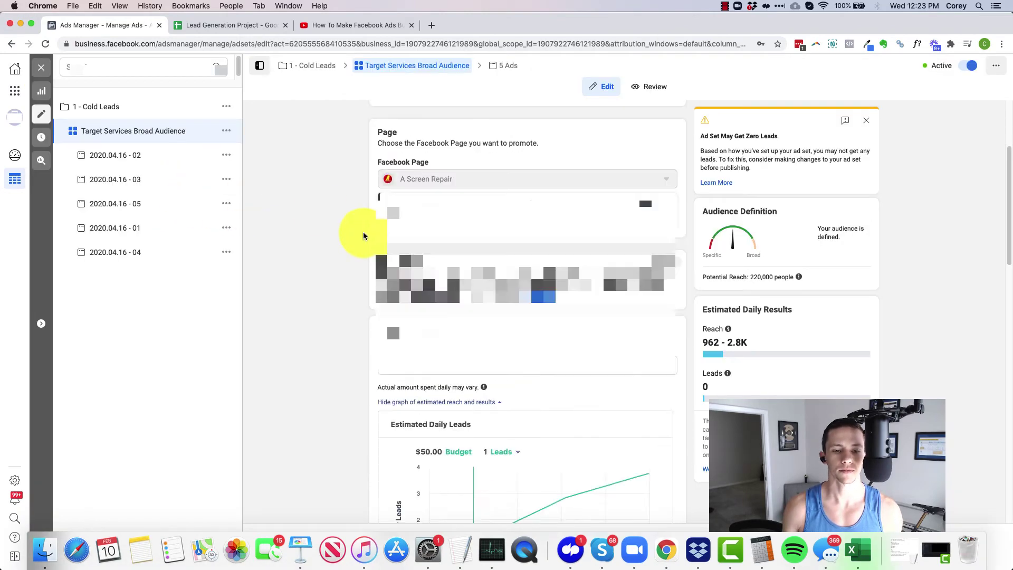
{"action": "scroll", "coordinate": [363, 236], "scroll_direction": "down", "scroll_amount": 3}
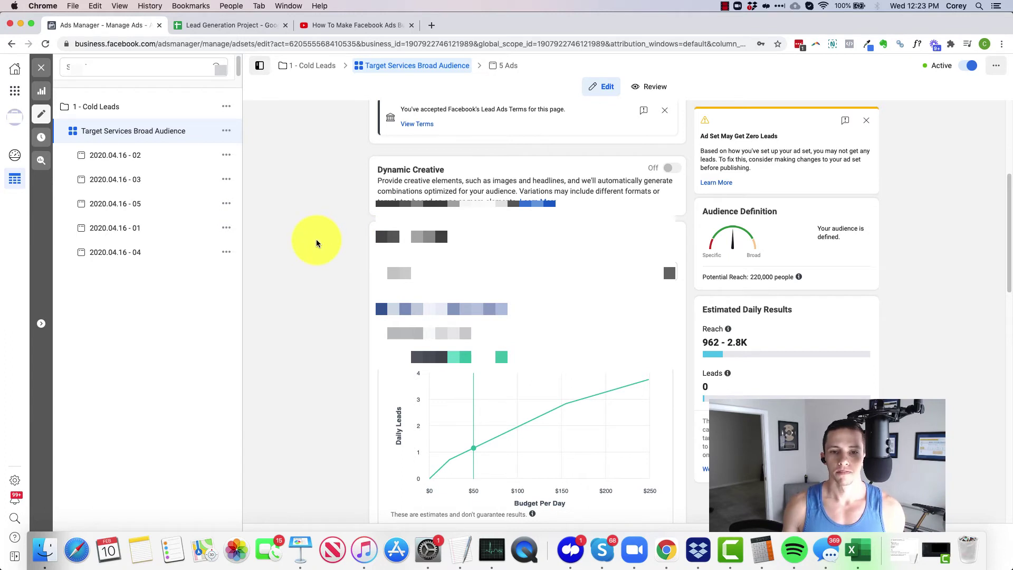
{"action": "scroll", "coordinate": [315, 243], "scroll_direction": "up", "scroll_amount": 5}
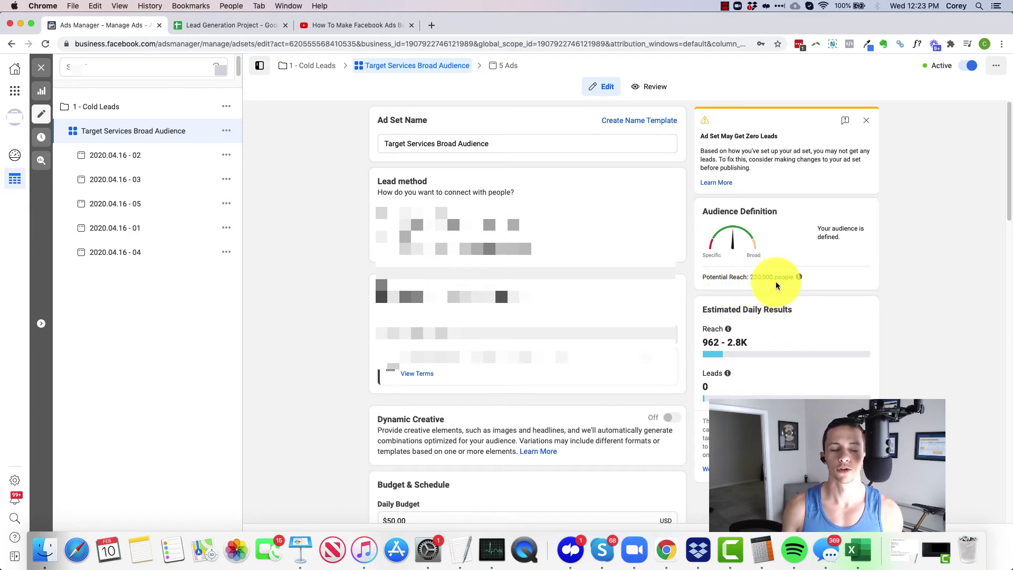
Step: Close the editor and set the reporting range to Lifetime: 597 leads, $24.87 per result
{"action": "left_click", "coordinate": [38, 70]}
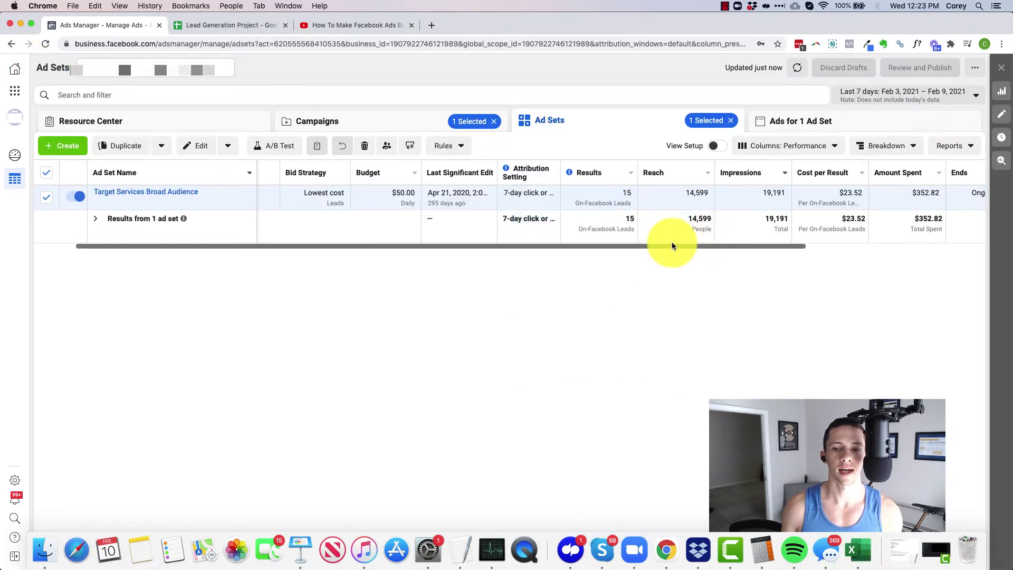
{"action": "left_click", "coordinate": [884, 95]}
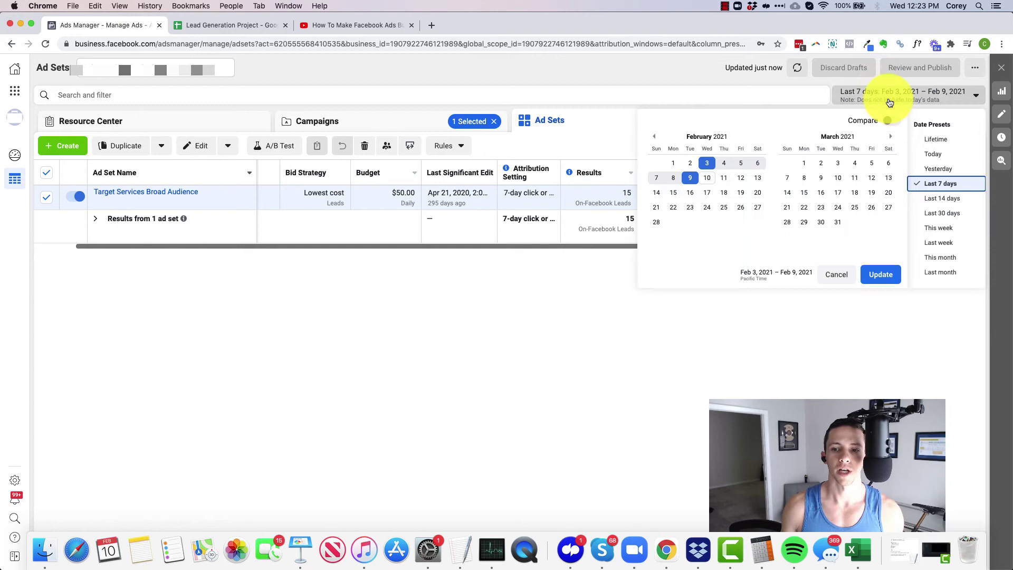
{"action": "left_click", "coordinate": [941, 139]}
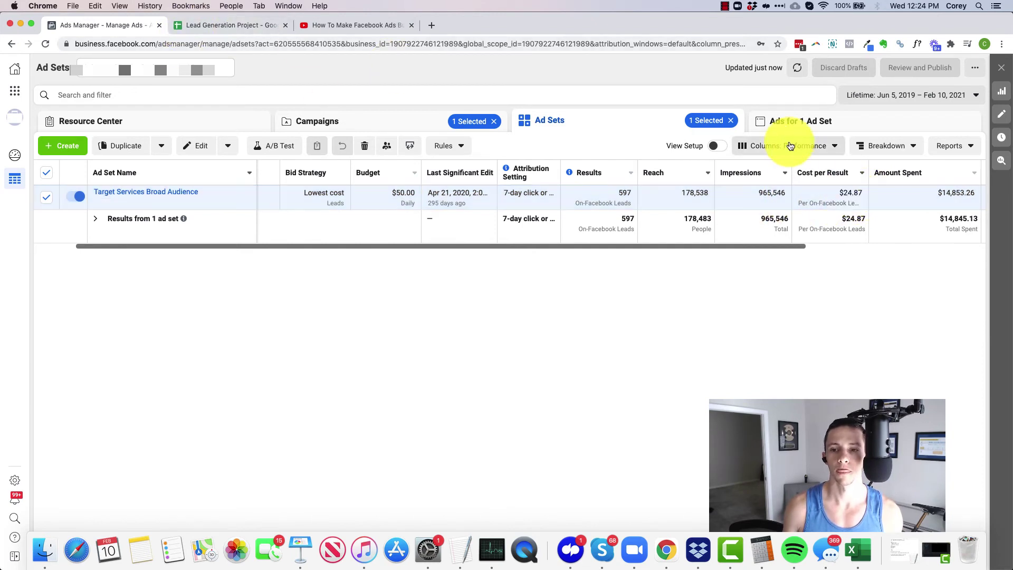
Step: List the ad set's five ads and scroll to their rankings and $24.88 total cost per lead
{"action": "left_click", "coordinate": [785, 122]}
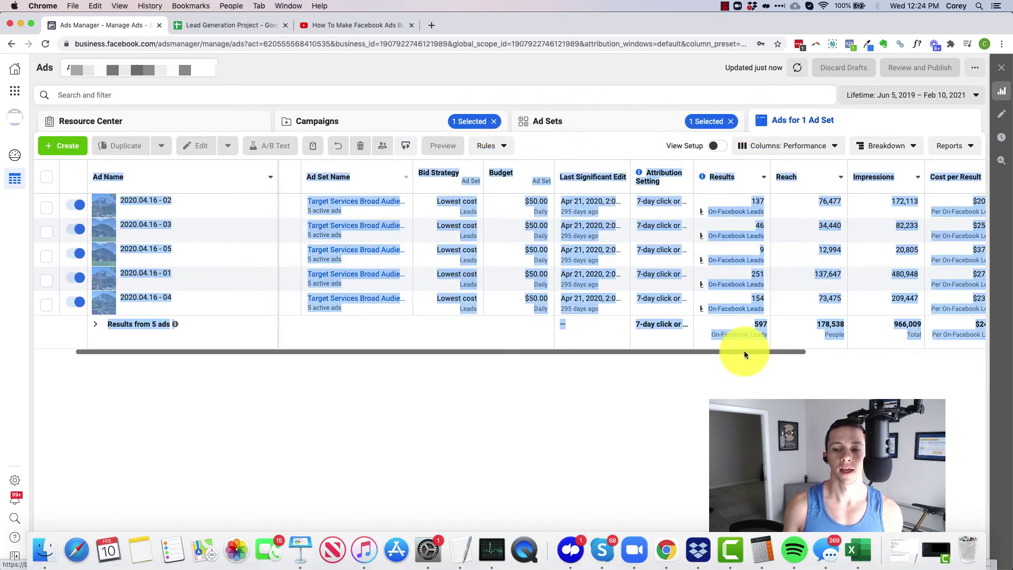
{"action": "left_click_drag", "start_coordinate": [721, 350], "coordinate": [839, 337]}
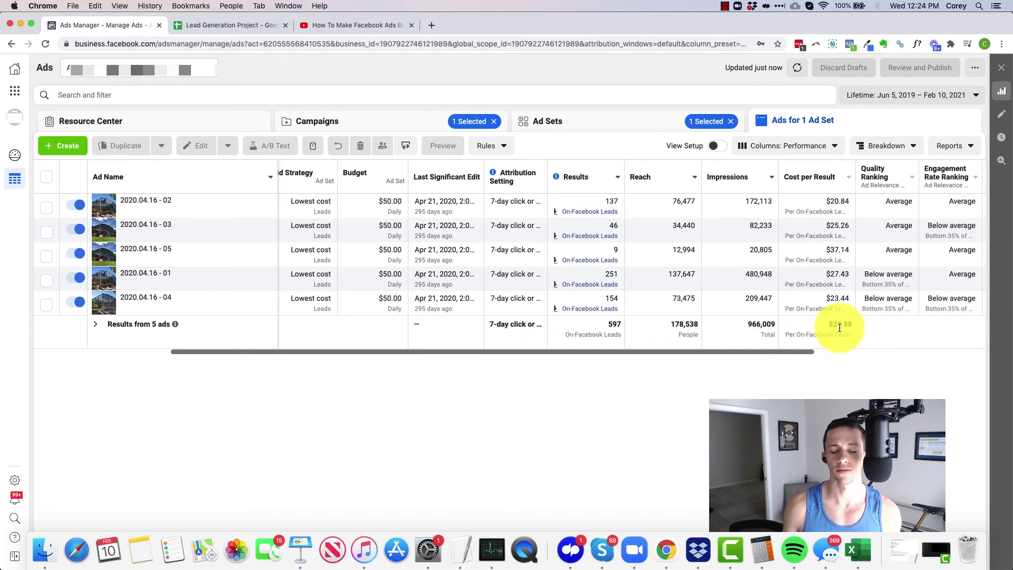
{"action": "left_click_drag", "start_coordinate": [832, 326], "coordinate": [855, 335]}
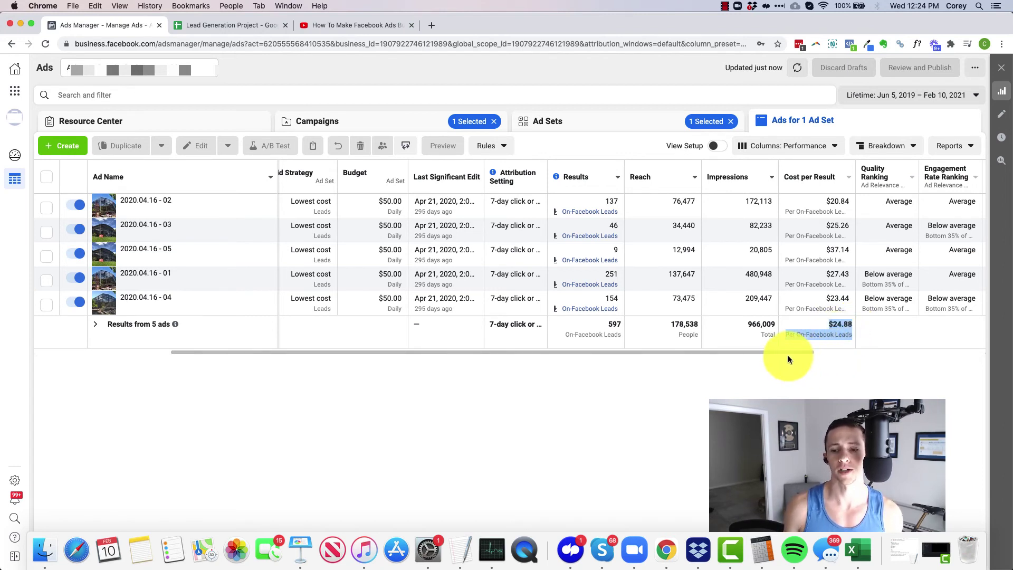
{"action": "left_click_drag", "start_coordinate": [797, 350], "coordinate": [942, 336]}
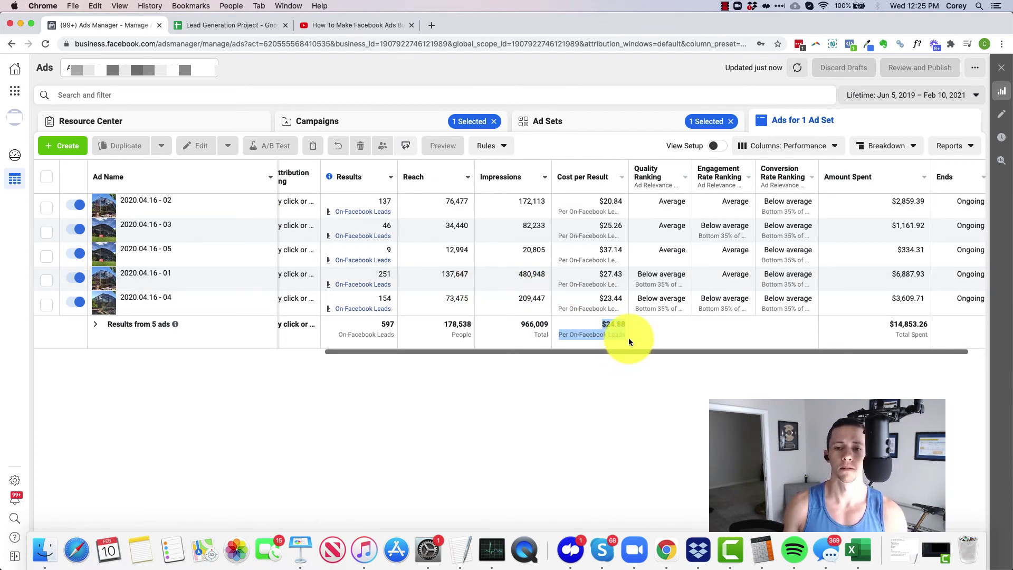
Step: Select the total cost-per-lead figure, close its context menu unused, and scroll the ads table left
{"action": "triple_click", "coordinate": [613, 333]}
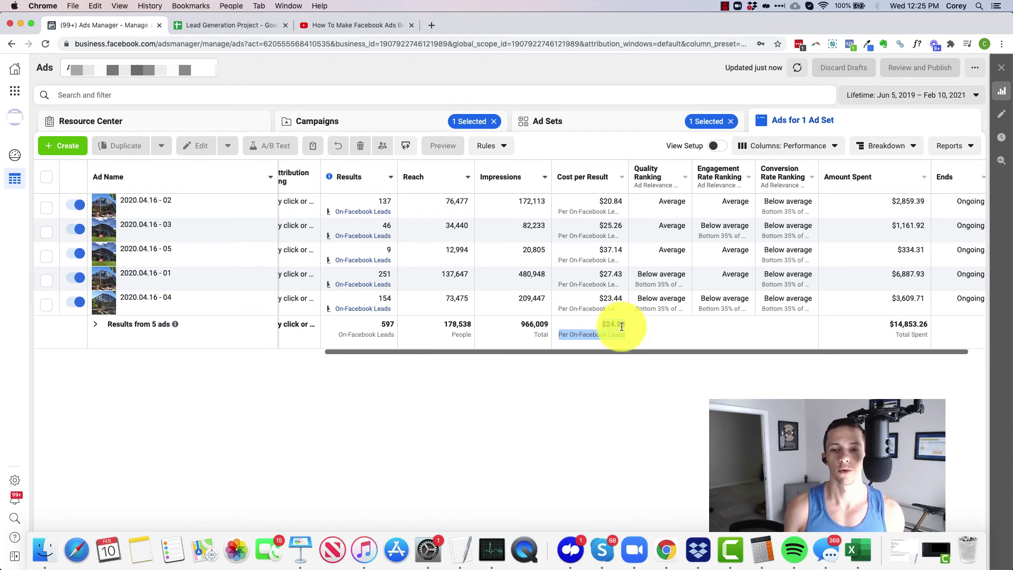
{"action": "right_click", "coordinate": [618, 334]}
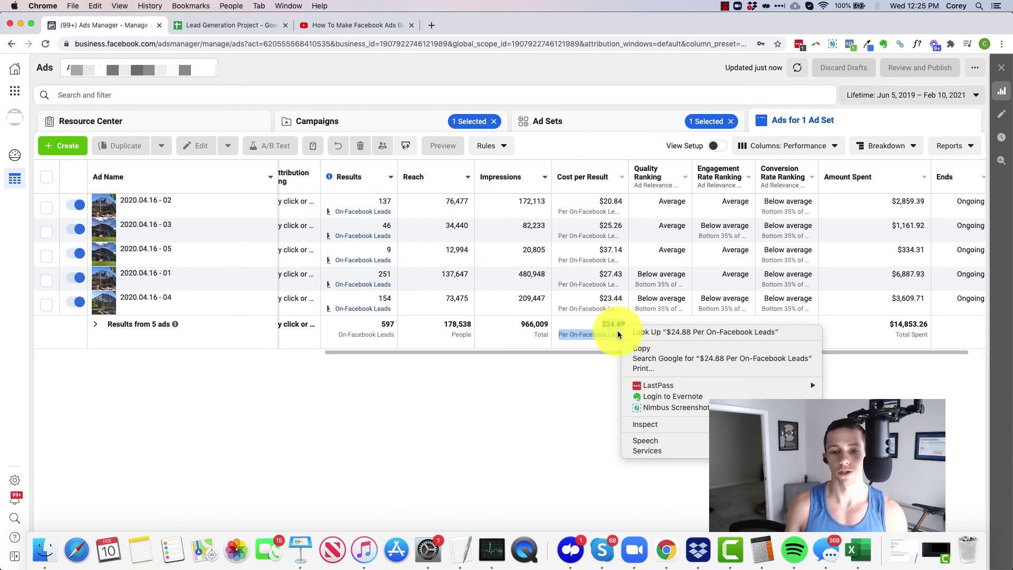
{"action": "left_click", "coordinate": [571, 378]}
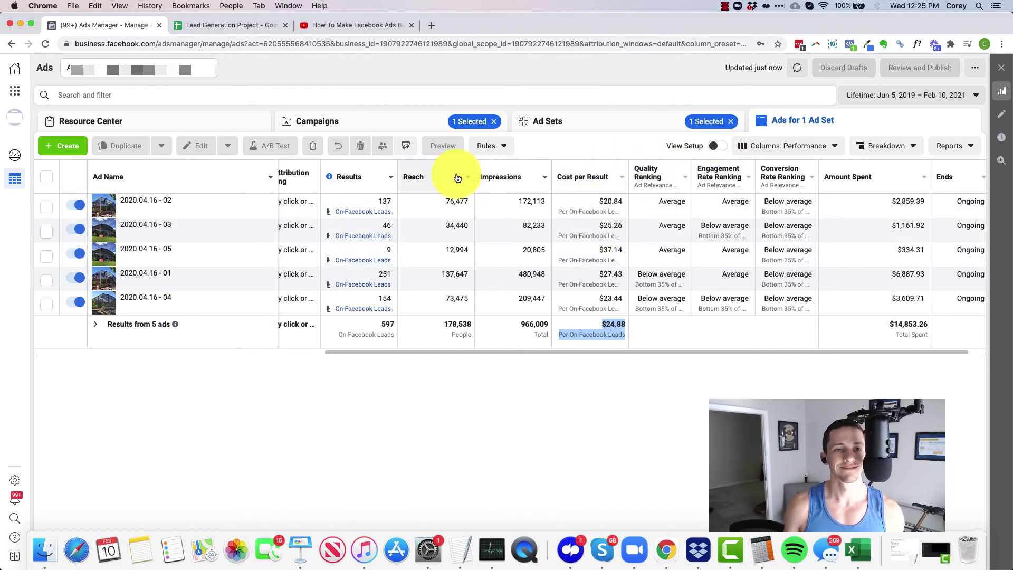
{"action": "left_click_drag", "start_coordinate": [354, 351], "coordinate": [247, 352]}
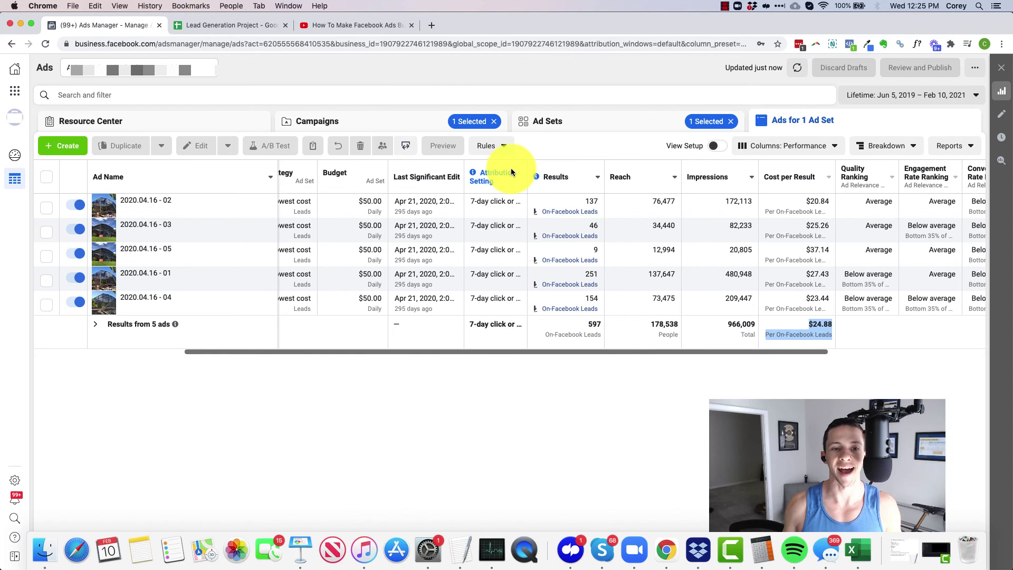
Step: Glance at all 12 campaigns, then go back to the Target Services Broad Audience ad set
{"action": "left_click", "coordinate": [411, 125]}
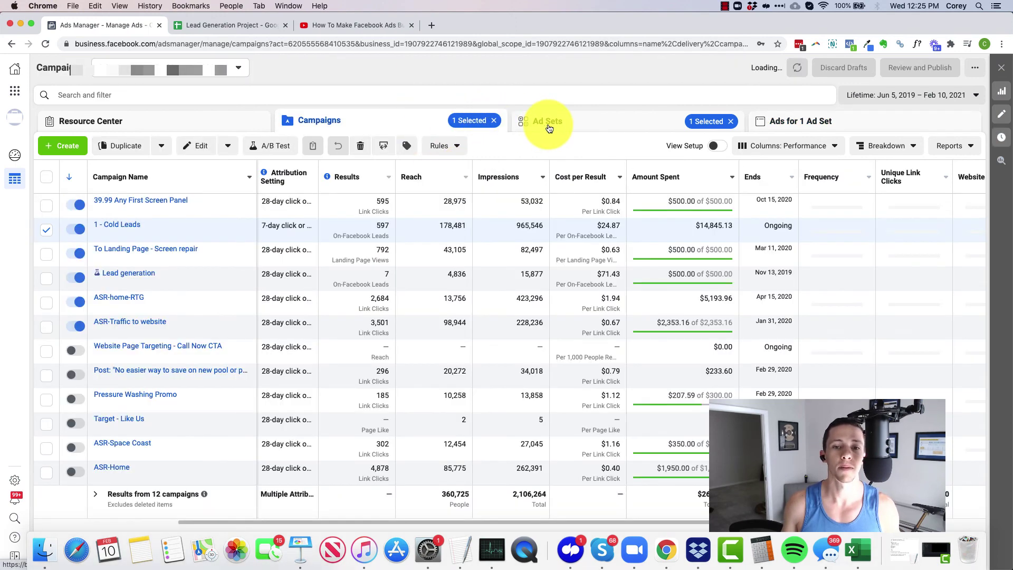
{"action": "left_click", "coordinate": [550, 128]}
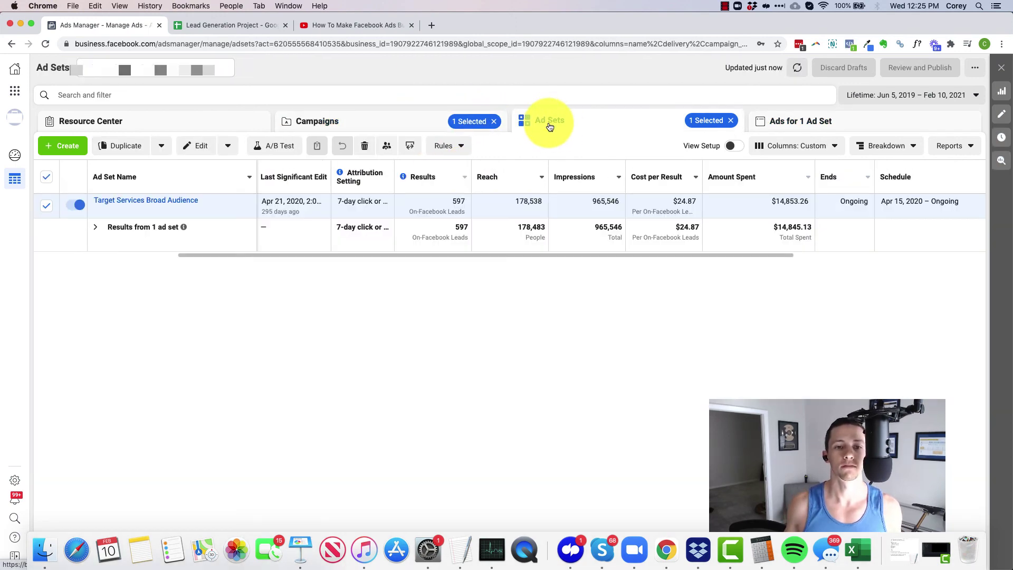